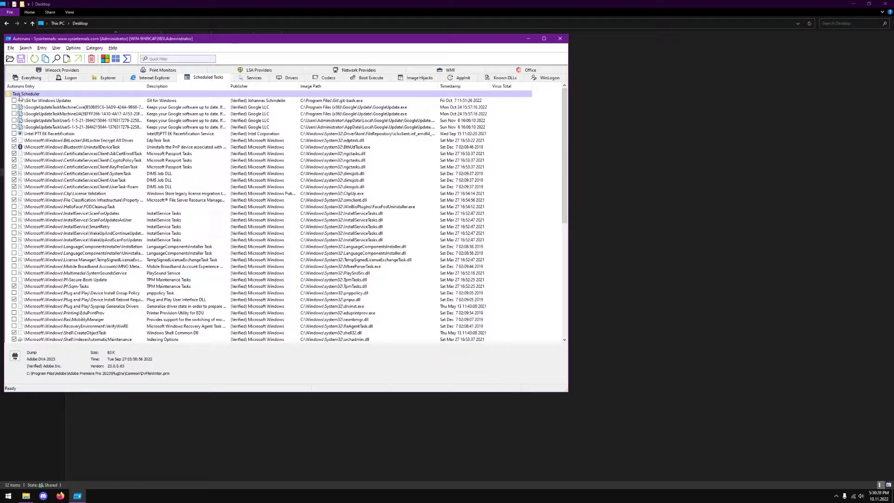
- Go back to the Services list and scroll to its top
{"action": "left_click", "coordinate": [251, 79]}
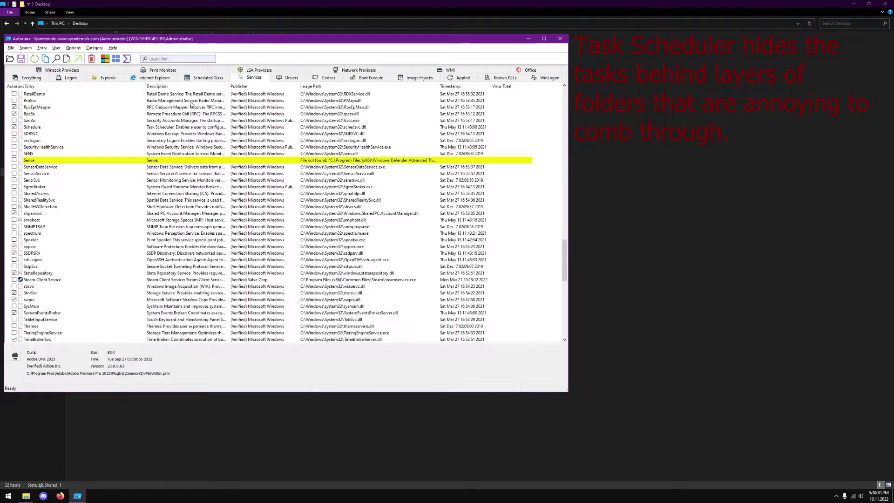
{"action": "scroll", "coordinate": [120, 138], "scroll_direction": "up", "scroll_amount": 15}
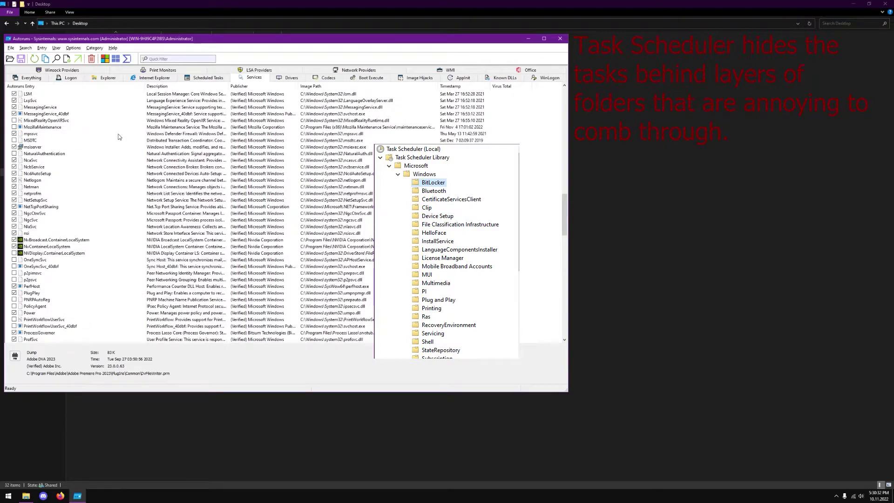
{"action": "scroll", "coordinate": [119, 138], "scroll_direction": "up", "scroll_amount": 20}
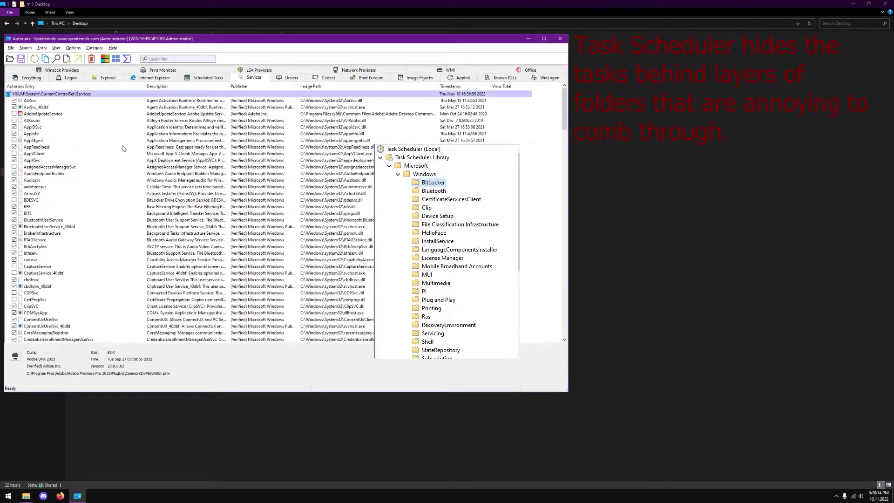
- Show the Drivers list and scroll through drivers such as ACPI, AsrDrv102 and HTTP
{"action": "left_click", "coordinate": [277, 80]}
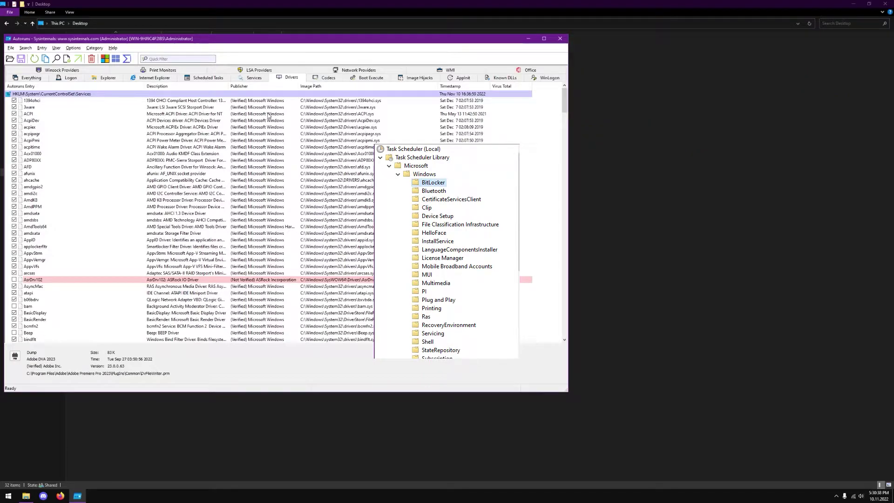
{"action": "scroll", "coordinate": [269, 116], "scroll_direction": "down", "scroll_amount": 18}
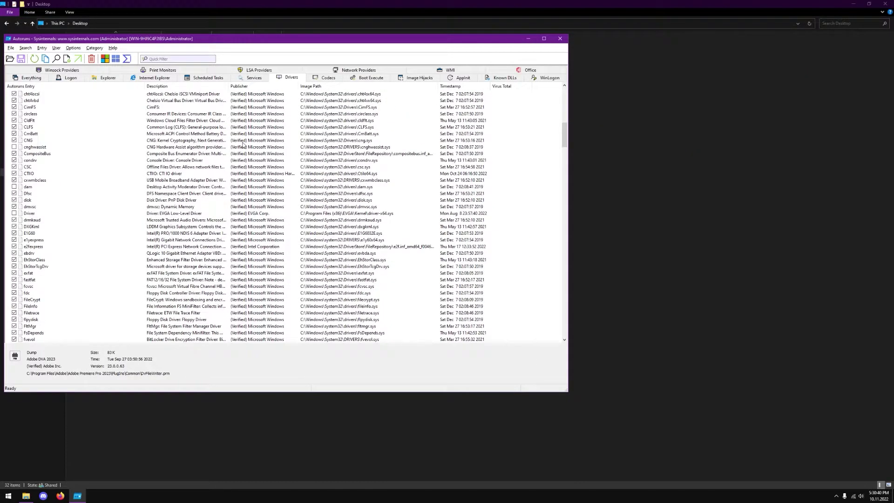
{"action": "scroll", "coordinate": [243, 145], "scroll_direction": "down", "scroll_amount": 16}
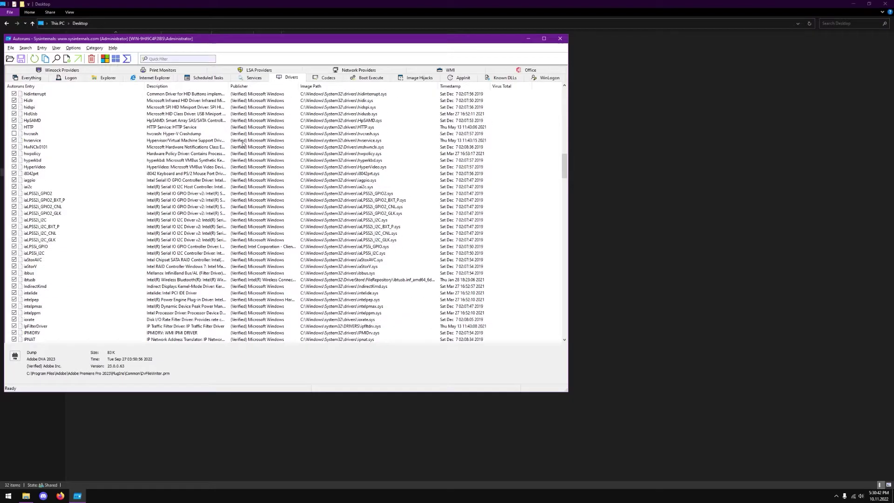
{"action": "scroll", "coordinate": [243, 144], "scroll_direction": "down", "scroll_amount": 1}
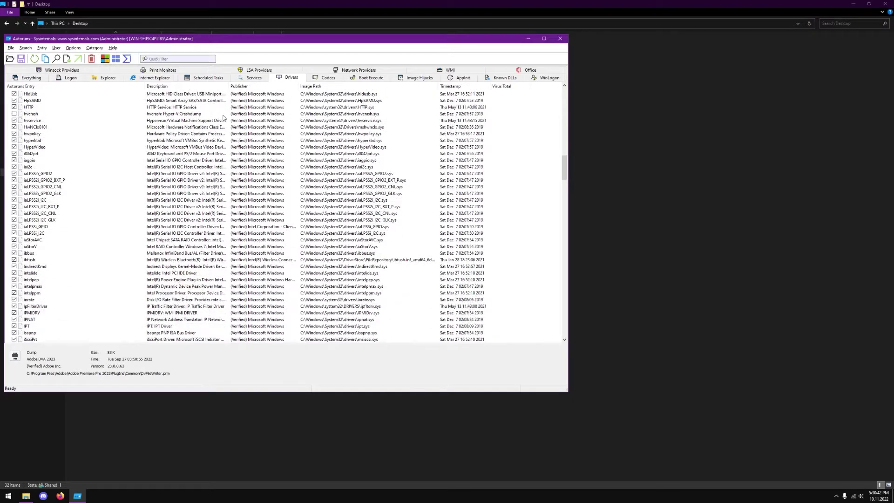
- Browse the Scheduled Tasks entries, then bring up the Save Autoruns Output to File dialog
{"action": "left_click", "coordinate": [206, 79]}
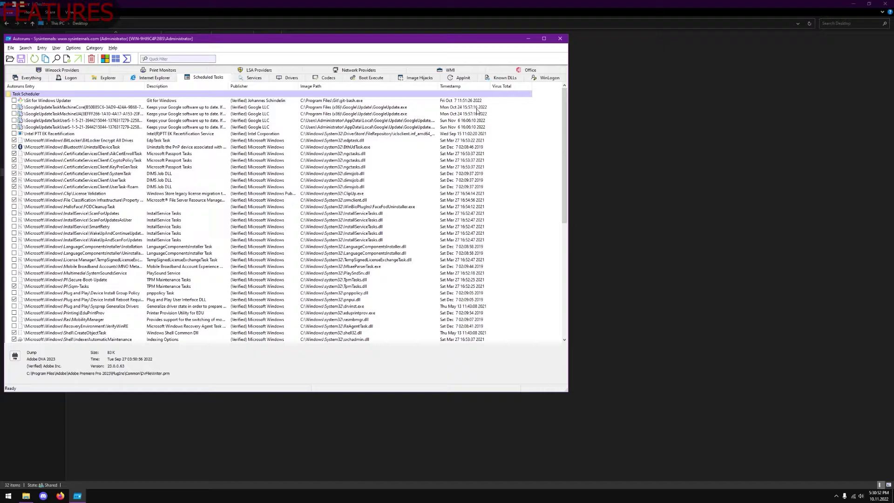
{"action": "scroll", "coordinate": [478, 122], "scroll_direction": "down", "scroll_amount": 9}
{"action": "scroll", "coordinate": [471, 160], "scroll_direction": "down", "scroll_amount": 2}
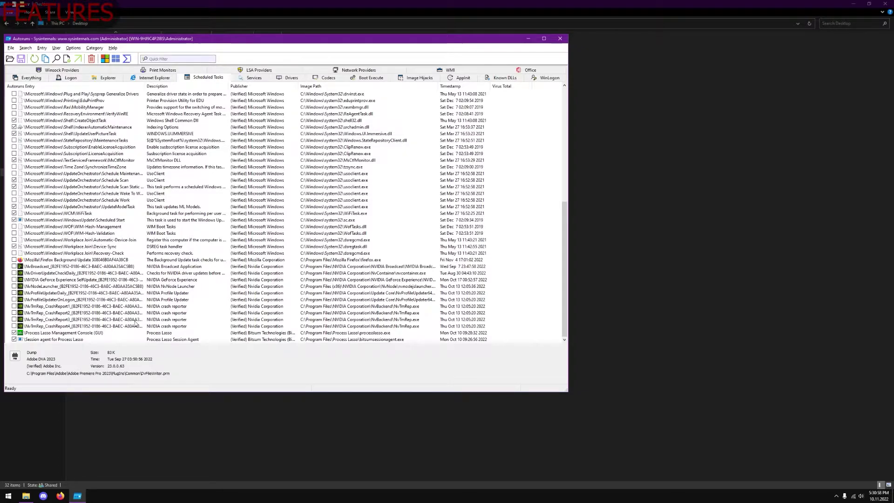
{"action": "scroll", "coordinate": [472, 311], "scroll_direction": "up", "scroll_amount": 3}
{"action": "scroll", "coordinate": [471, 310], "scroll_direction": "down", "scroll_amount": 3}
{"action": "scroll", "coordinate": [459, 305], "scroll_direction": "up", "scroll_amount": 11}
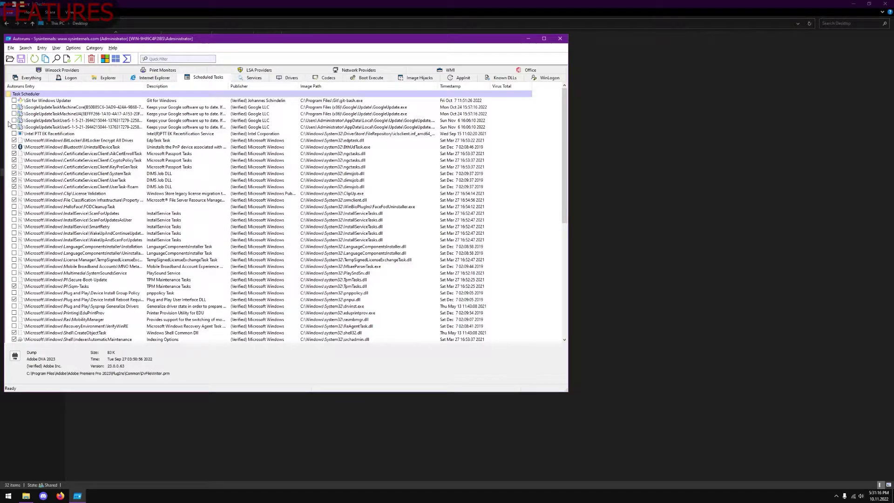
{"action": "left_click", "coordinate": [21, 59]}
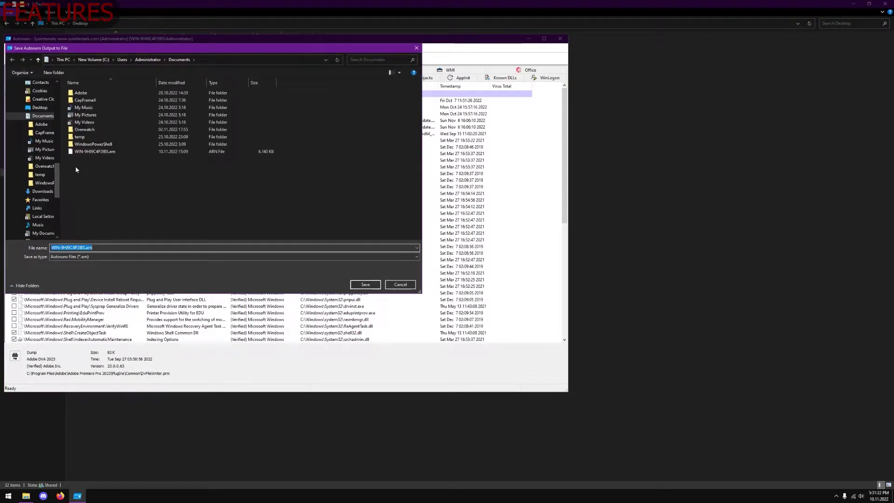
- Close the Save dialog without saving, then maximise and restore the Autoruns window
{"action": "left_click", "coordinate": [417, 48]}
{"action": "double_click", "coordinate": [385, 39]}
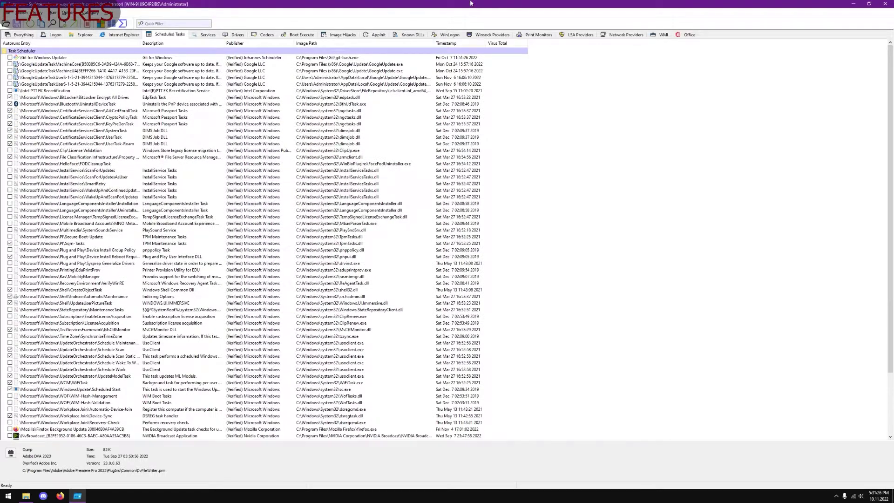
{"action": "double_click", "coordinate": [445, 5]}
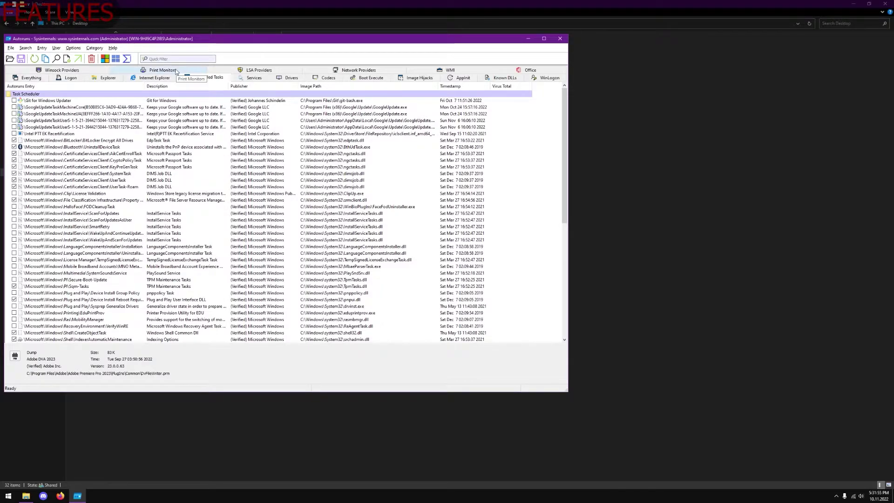
- Show the Services list and scroll down through the startup services
{"action": "left_click", "coordinate": [246, 79]}
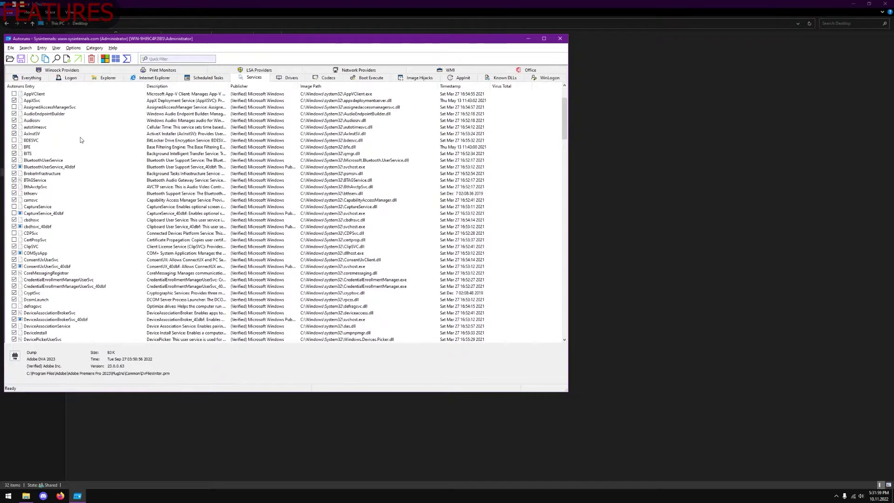
{"action": "scroll", "coordinate": [96, 164], "scroll_direction": "down", "scroll_amount": 9}
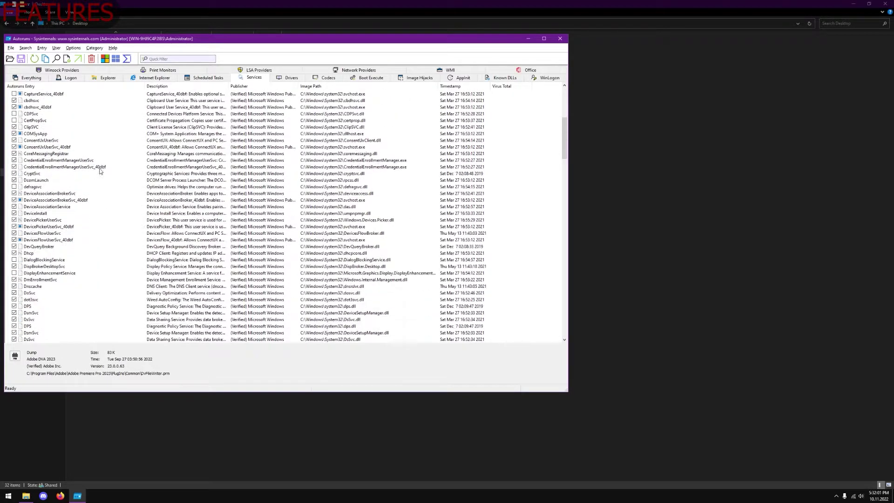
{"action": "scroll", "coordinate": [111, 169], "scroll_direction": "down", "scroll_amount": 2}
- Compare Task Manager's running services with Autoruns' services list, then close Task Manager
{"action": "right_click", "coordinate": [217, 496]}
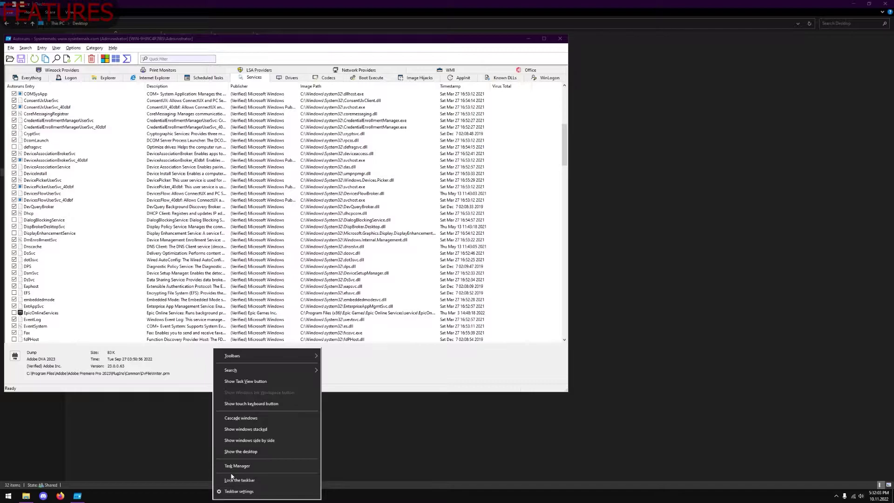
{"action": "left_click", "coordinate": [251, 464]}
{"action": "left_click", "coordinate": [353, 206]}
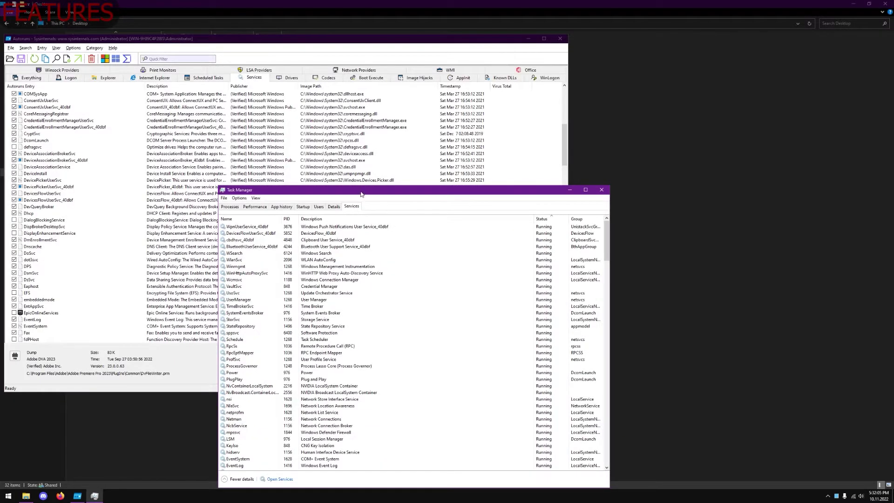
{"action": "left_click_drag", "start_coordinate": [362, 194], "coordinate": [542, 92]}
{"action": "left_click", "coordinate": [234, 100]}
{"action": "scroll", "coordinate": [169, 146], "scroll_direction": "down", "scroll_amount": 8}
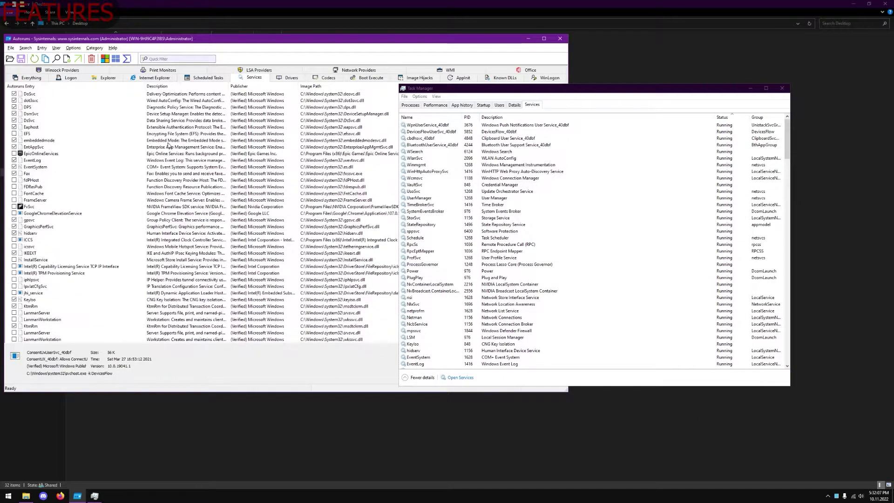
{"action": "scroll", "coordinate": [169, 146], "scroll_direction": "down", "scroll_amount": 15}
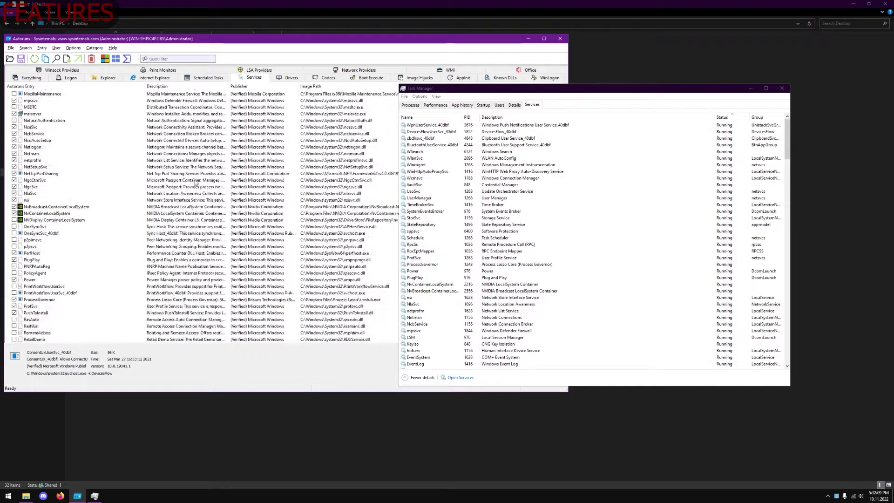
{"action": "scroll", "coordinate": [196, 182], "scroll_direction": "down", "scroll_amount": 18}
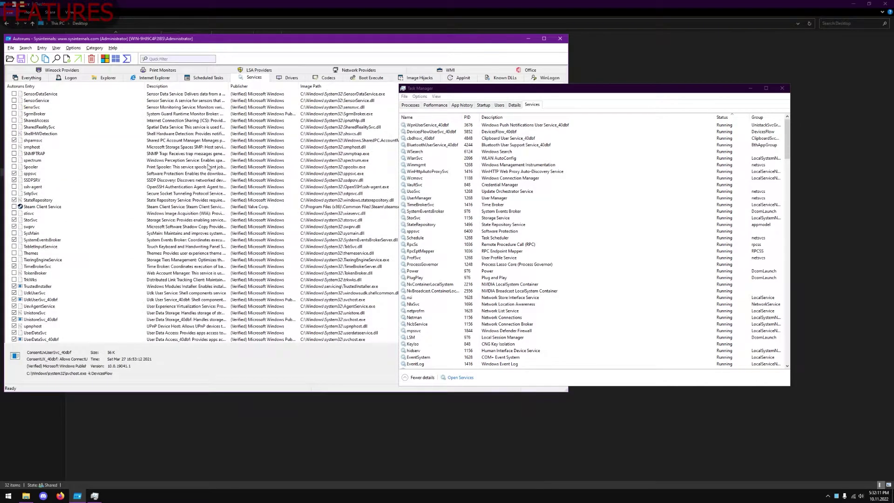
{"action": "scroll", "coordinate": [209, 167], "scroll_direction": "down", "scroll_amount": 13}
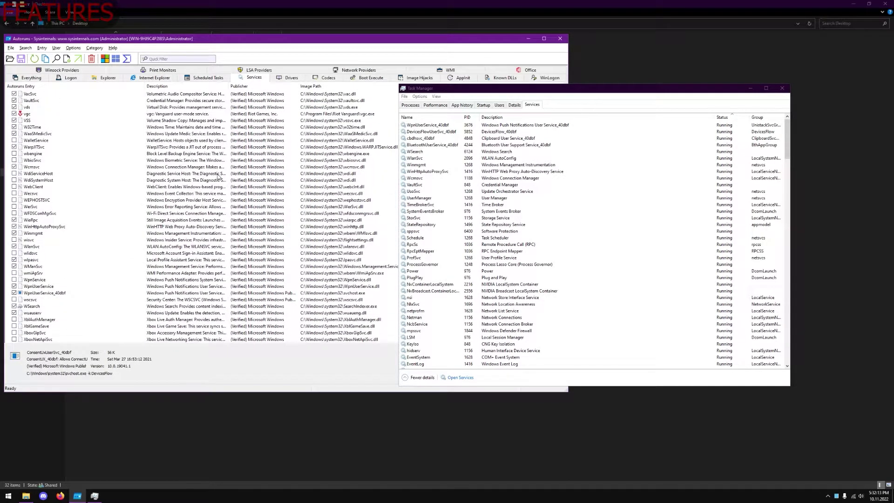
{"action": "left_click", "coordinate": [782, 88]}
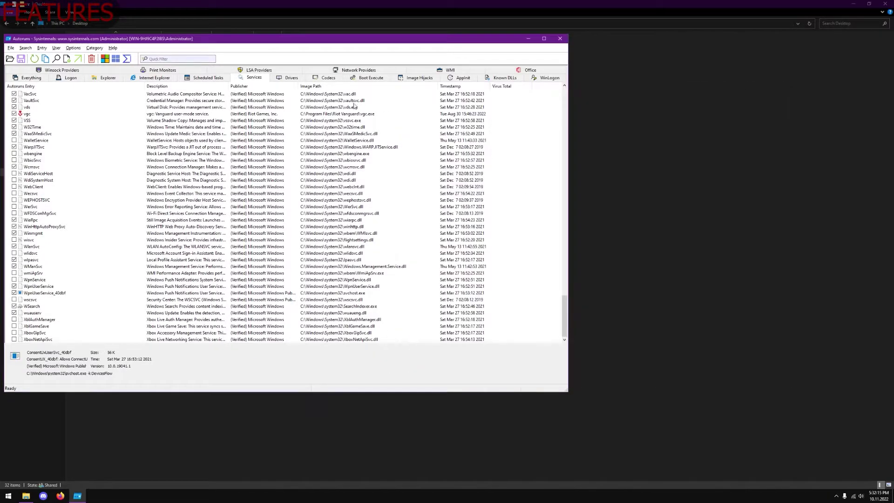
- Switch to the Drivers list and scroll back up to its top
{"action": "left_click", "coordinate": [291, 78]}
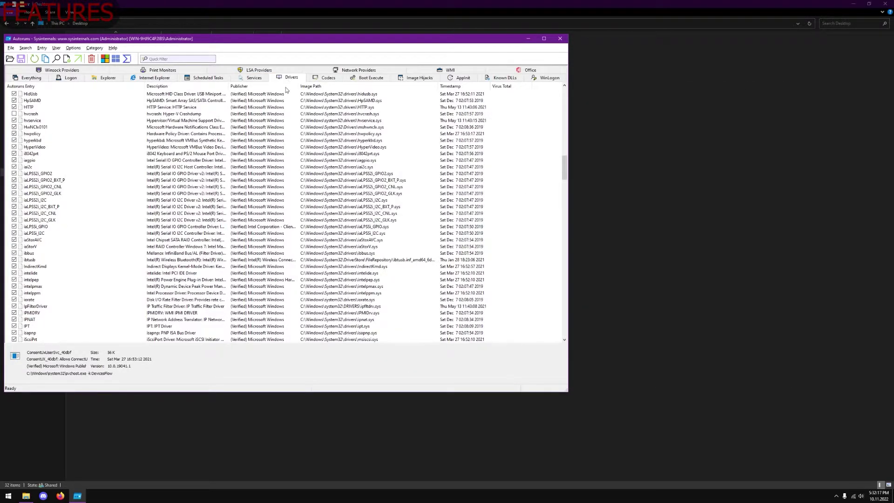
{"action": "scroll", "coordinate": [243, 141], "scroll_direction": "up", "scroll_amount": 20}
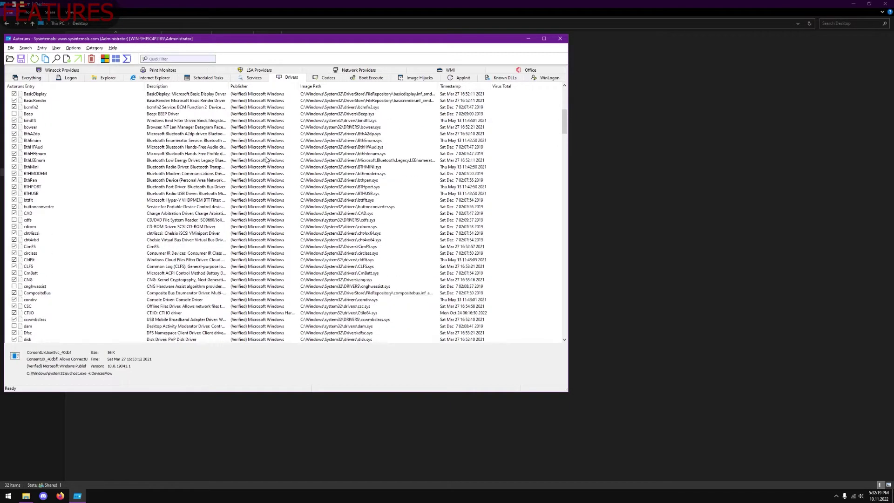
{"action": "scroll", "coordinate": [269, 159], "scroll_direction": "up", "scroll_amount": 7}
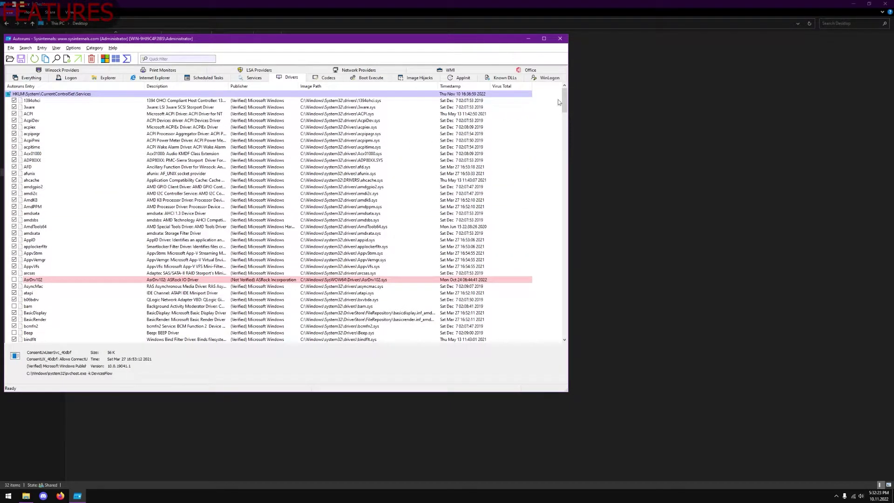
{"action": "left_click_drag", "start_coordinate": [564, 101], "coordinate": [570, 228]}
- Inspect the NVIDIA driver entries nvvad_WaveExtensible, nvlddmkm, NvModuleTracker, nvraid and NVHDA
{"action": "left_click", "coordinate": [269, 174]}
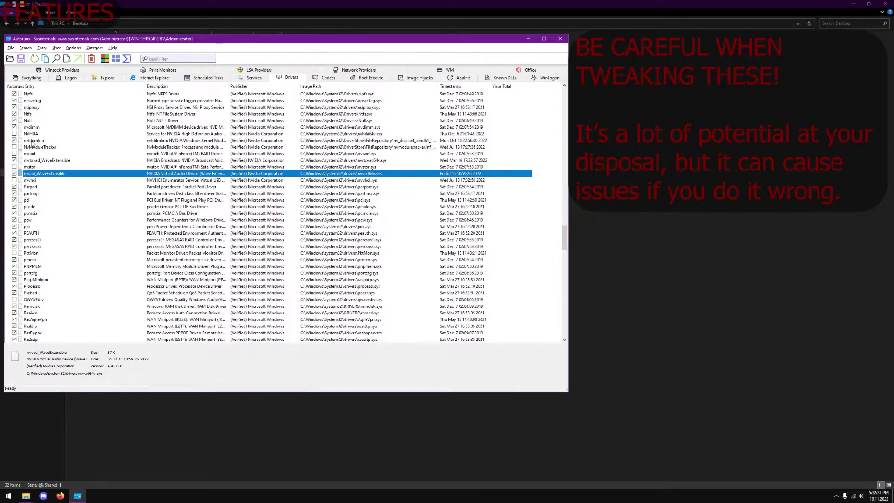
{"action": "left_click", "coordinate": [31, 140]}
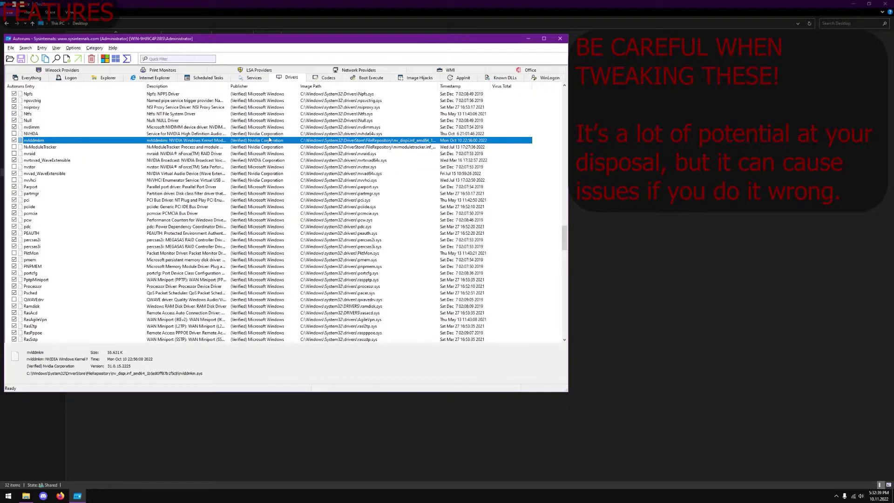
{"action": "left_click", "coordinate": [222, 134]}
{"action": "left_click", "coordinate": [173, 148]}
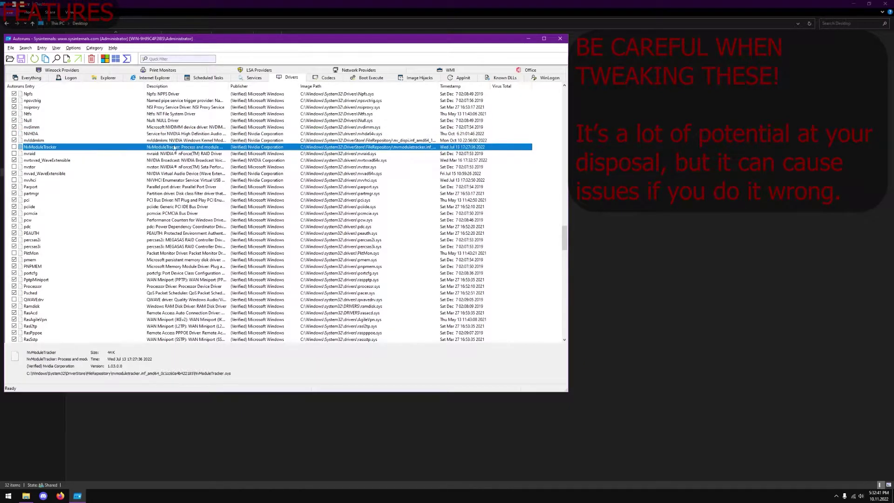
{"action": "left_click", "coordinate": [175, 154]}
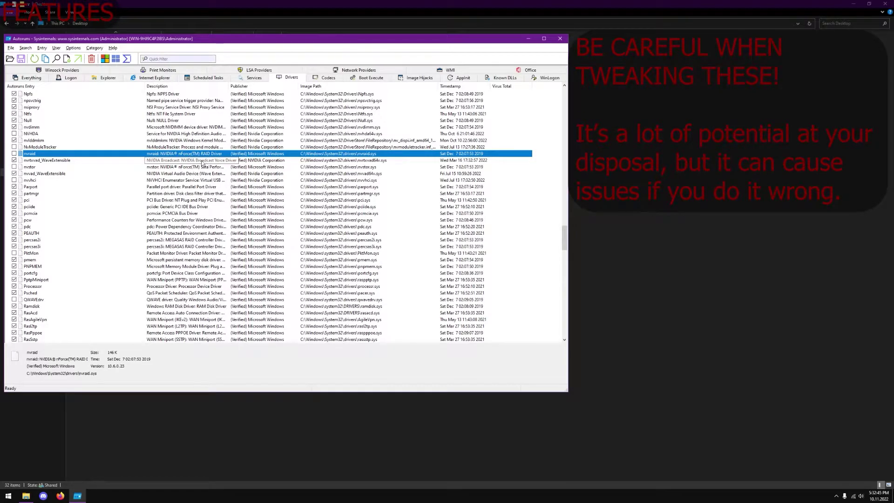
{"action": "left_click", "coordinate": [175, 147]}
{"action": "left_click", "coordinate": [171, 140]}
{"action": "left_click", "coordinate": [177, 134]}
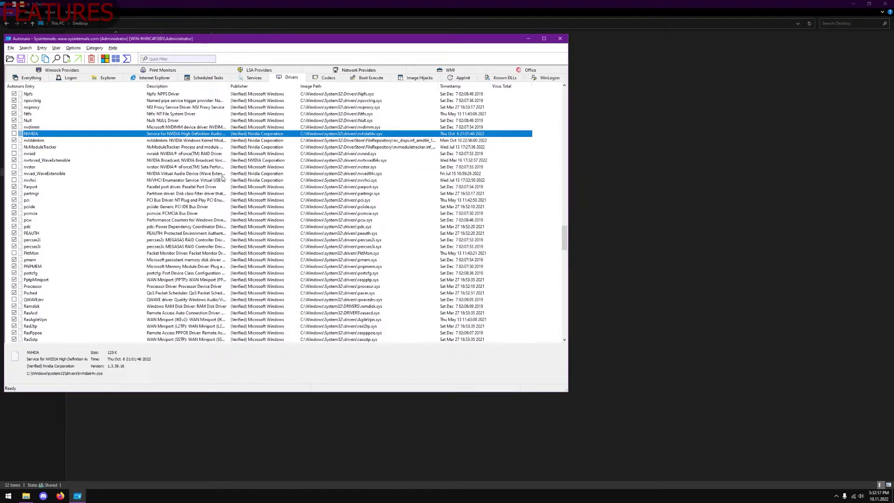
- Glance at Scheduled Tasks, then browse Known DLLs, where wow64 and wow64win show File not found
{"action": "left_click", "coordinate": [202, 79]}
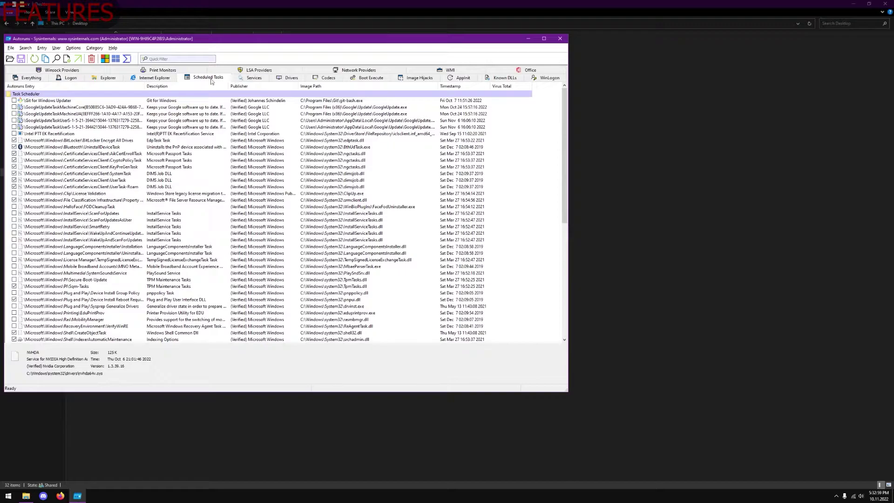
{"action": "scroll", "coordinate": [132, 161], "scroll_direction": "down", "scroll_amount": 9}
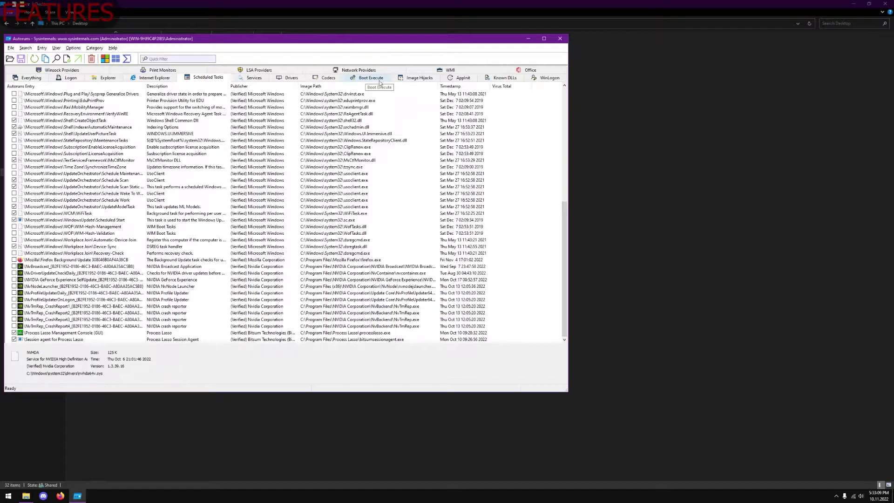
{"action": "left_click", "coordinate": [504, 78]}
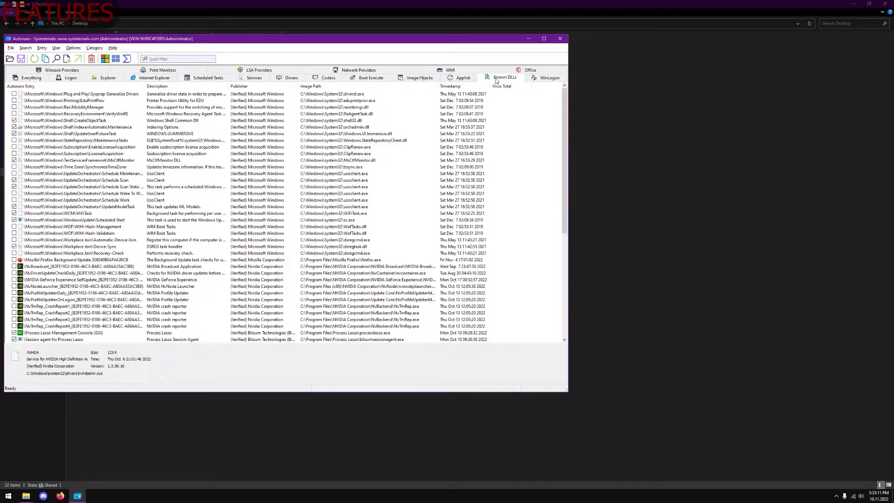
{"action": "scroll", "coordinate": [293, 161], "scroll_direction": "down", "scroll_amount": 7}
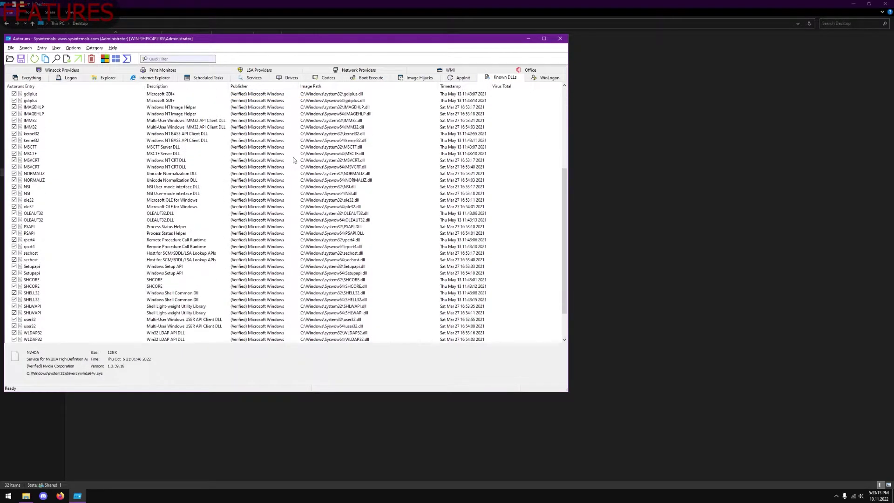
{"action": "scroll", "coordinate": [308, 175], "scroll_direction": "down", "scroll_amount": 1}
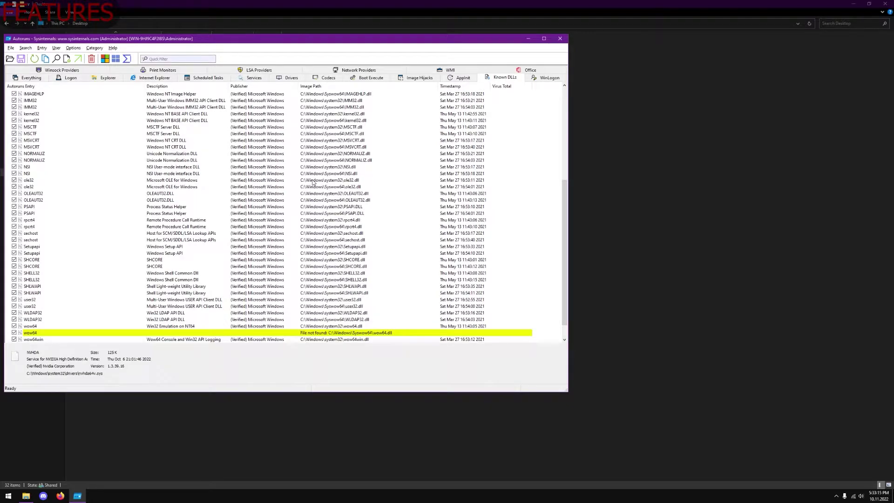
{"action": "scroll", "coordinate": [305, 181], "scroll_direction": "up", "scroll_amount": 8}
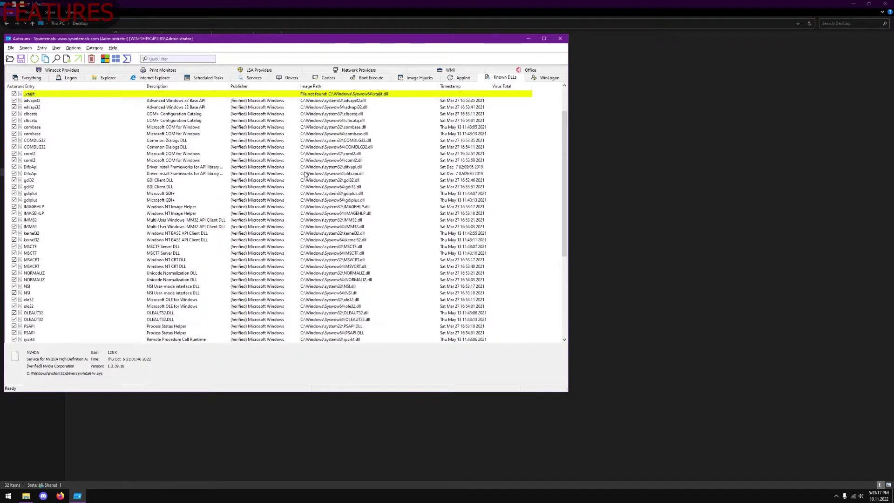
{"action": "scroll", "coordinate": [285, 185], "scroll_direction": "down", "scroll_amount": 4}
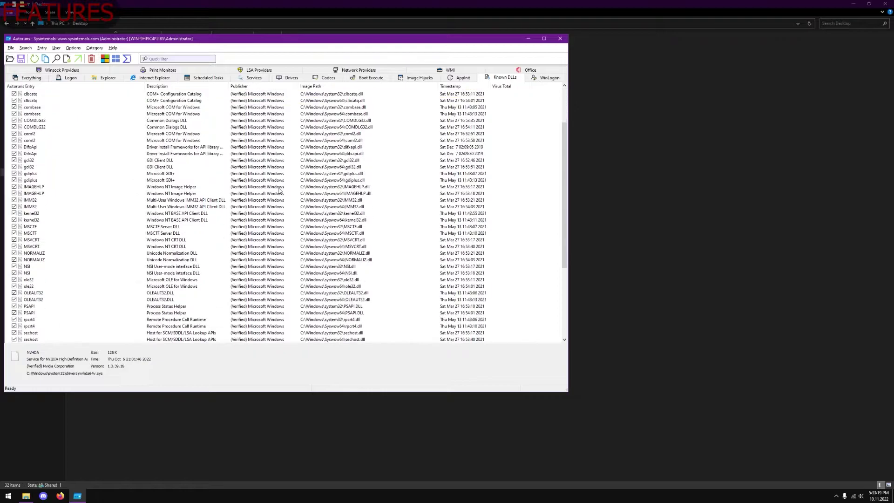
{"action": "scroll", "coordinate": [285, 184], "scroll_direction": "down", "scroll_amount": 5}
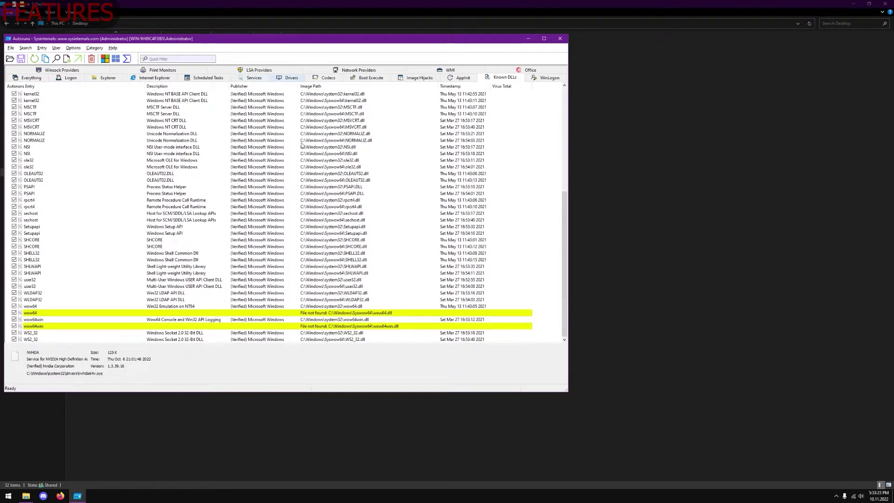
{"action": "scroll", "coordinate": [294, 187], "scroll_direction": "up", "scroll_amount": 5}
{"action": "scroll", "coordinate": [293, 186], "scroll_direction": "up", "scroll_amount": 2}
{"action": "scroll", "coordinate": [299, 190], "scroll_direction": "down", "scroll_amount": 5}
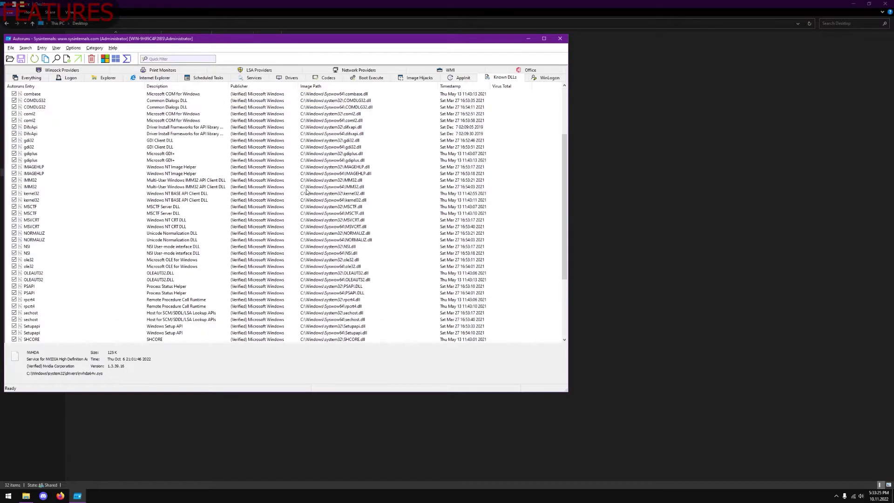
{"action": "scroll", "coordinate": [310, 192], "scroll_direction": "down", "scroll_amount": 2}
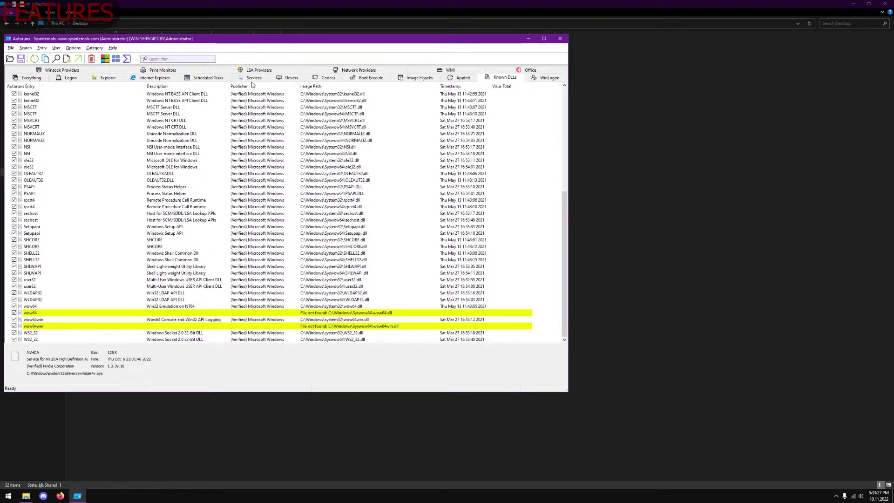
- Review the scheduled tasks from Microsoft Windows, Google, NVIDIA, Mozilla Firefox and Process Lasso
{"action": "left_click", "coordinate": [214, 78]}
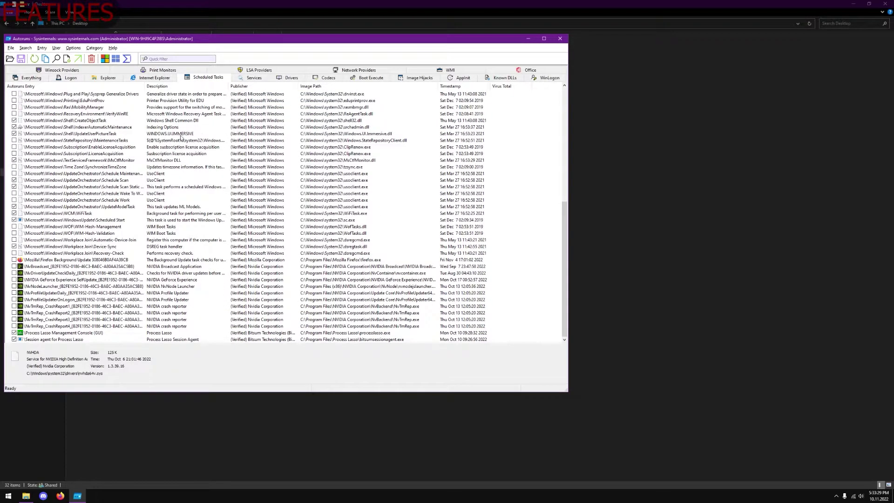
{"action": "scroll", "coordinate": [181, 137], "scroll_direction": "up", "scroll_amount": 10}
{"action": "scroll", "coordinate": [178, 167], "scroll_direction": "down", "scroll_amount": 4}
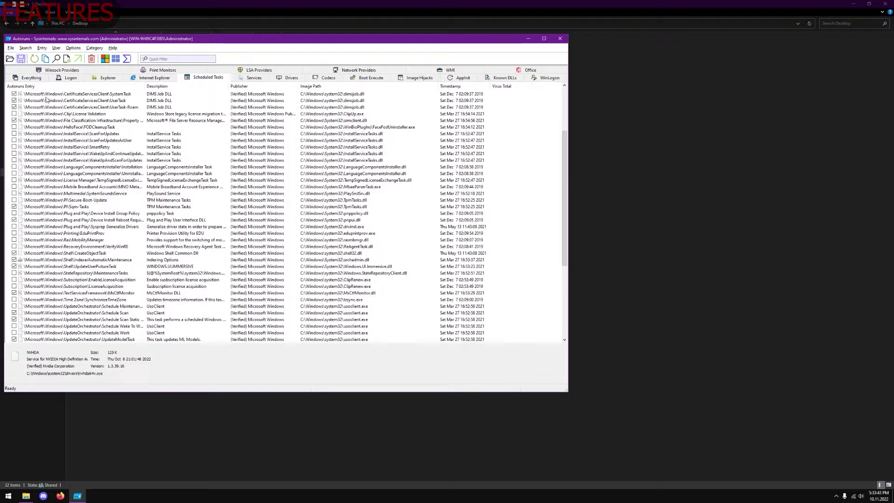
{"action": "scroll", "coordinate": [207, 177], "scroll_direction": "up", "scroll_amount": 4}
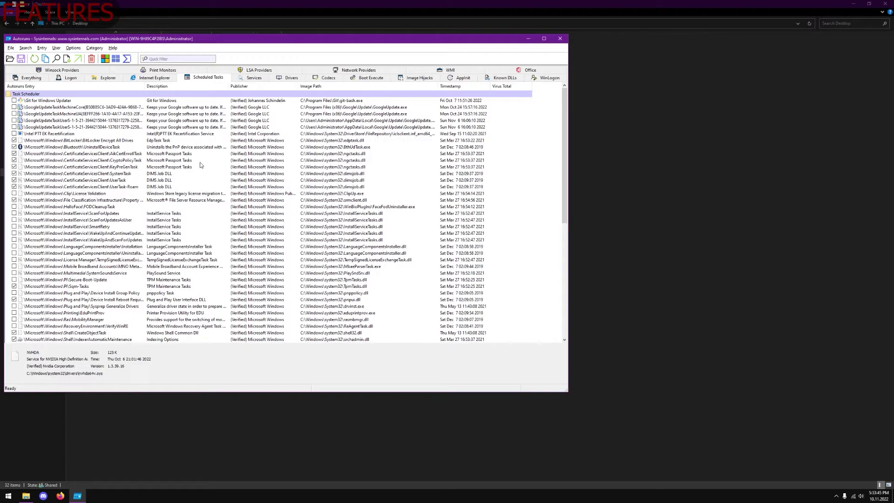
{"action": "scroll", "coordinate": [207, 165], "scroll_direction": "down", "scroll_amount": 7}
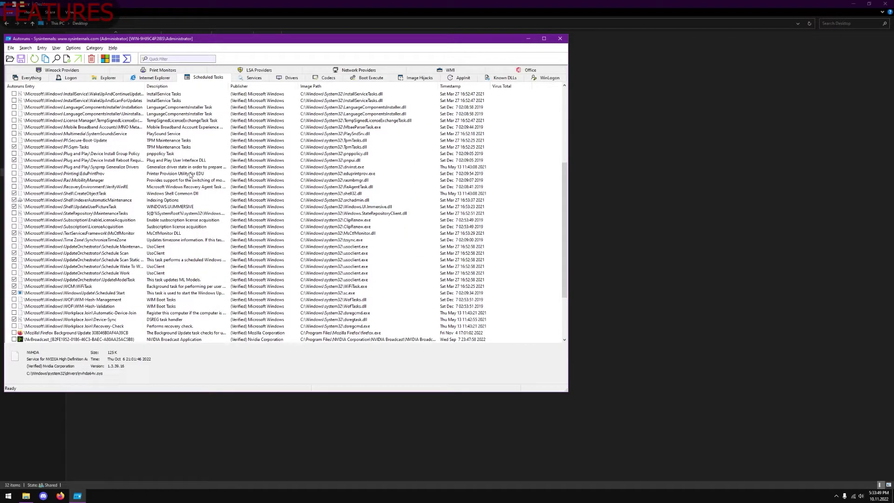
{"action": "scroll", "coordinate": [189, 175], "scroll_direction": "down", "scroll_amount": 4}
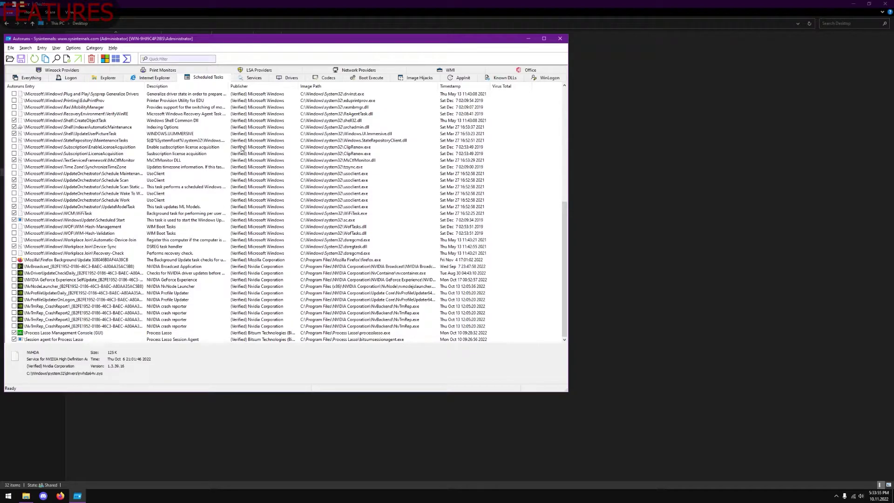
{"action": "scroll", "coordinate": [200, 181], "scroll_direction": "up", "scroll_amount": 3}
{"action": "scroll", "coordinate": [201, 181], "scroll_direction": "up", "scroll_amount": 8}
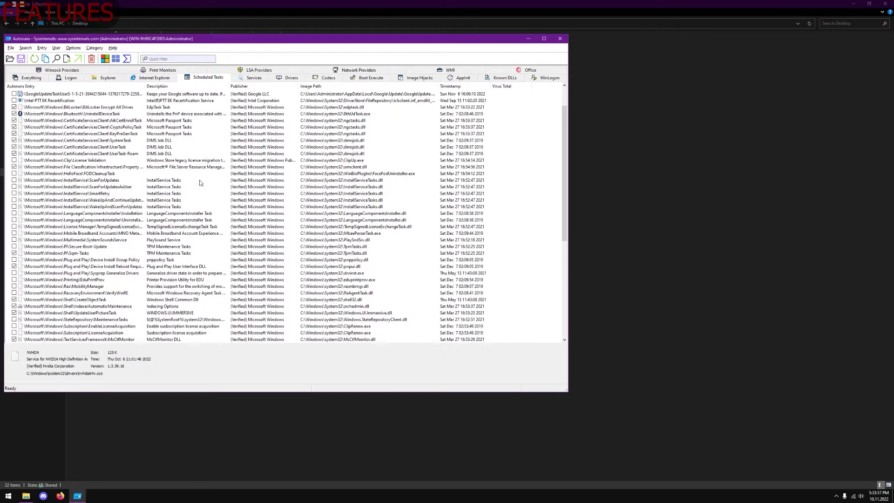